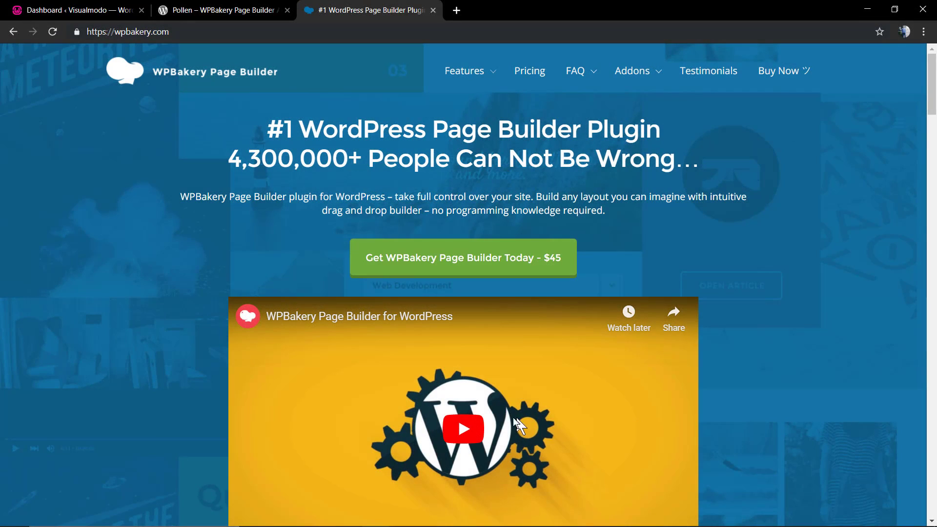
Play the WPBakery intro video, then switch to the Pollen plugin's wordpress.org tab
click(481, 414)
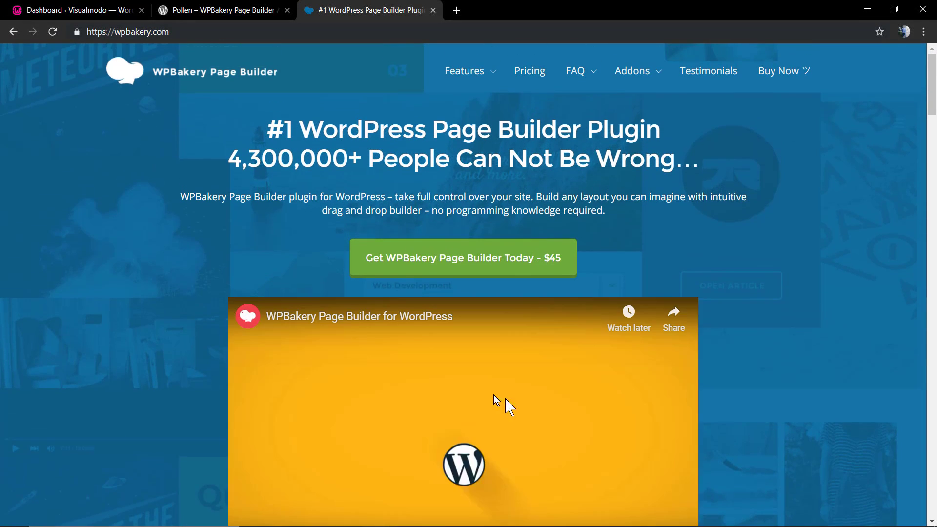
scroll(379, 394, down, 2)
scroll(302, 423, up, 2)
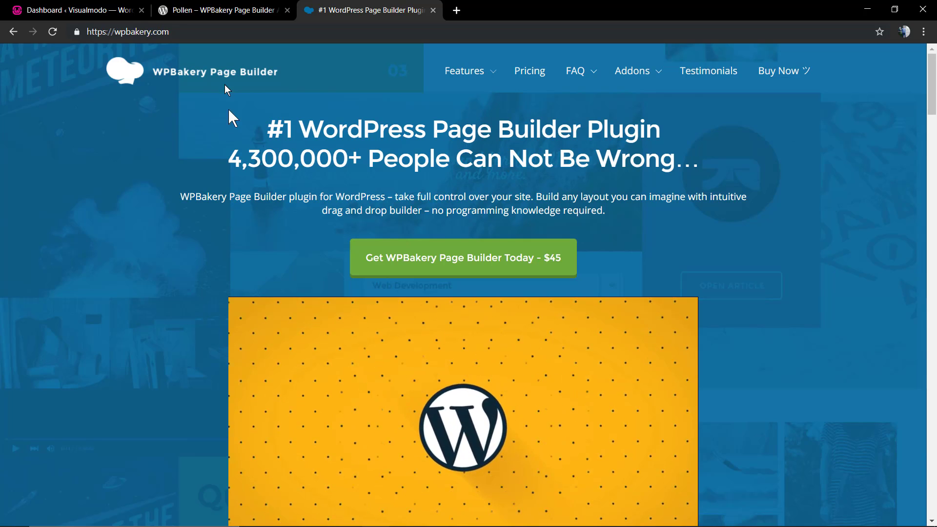
click(193, 11)
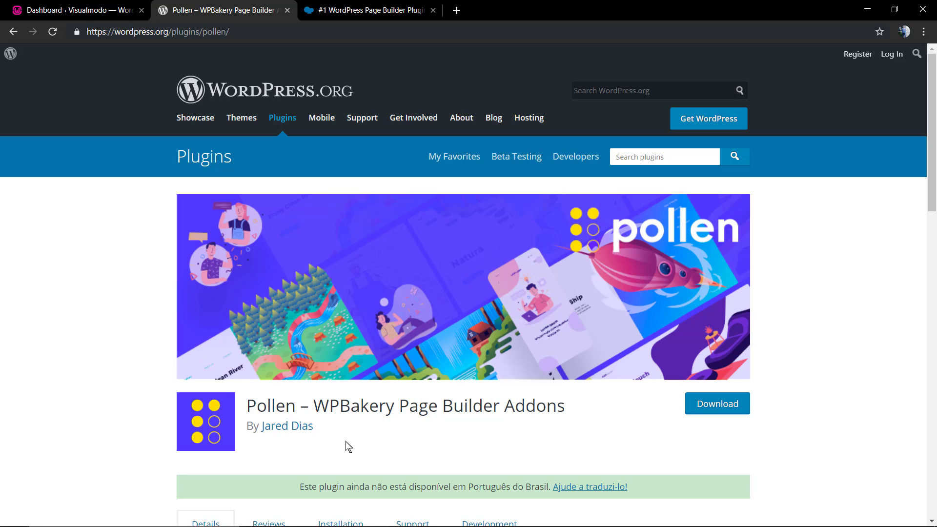
Browse the Pollen plugin description and progress-bars screenshot, then return to the wpbakery.com tab
scroll(348, 447, down, 8)
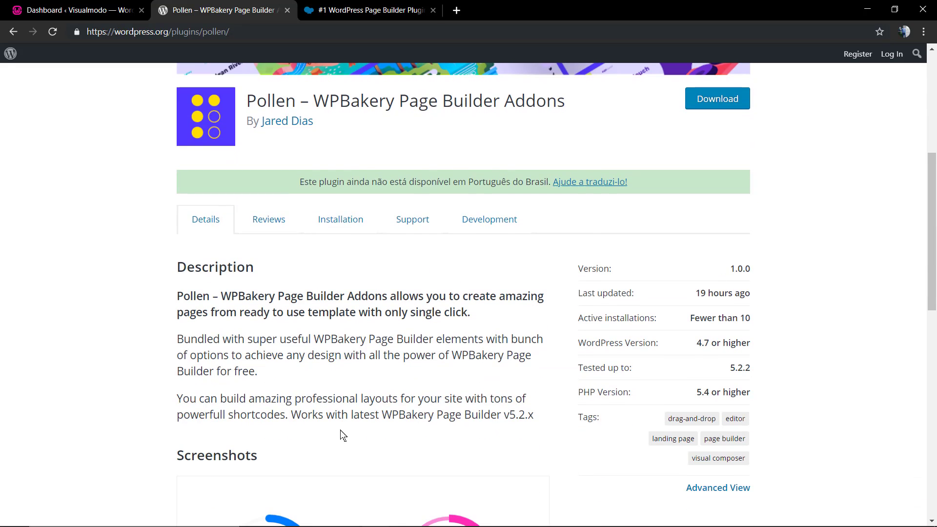
scroll(324, 395, down, 6)
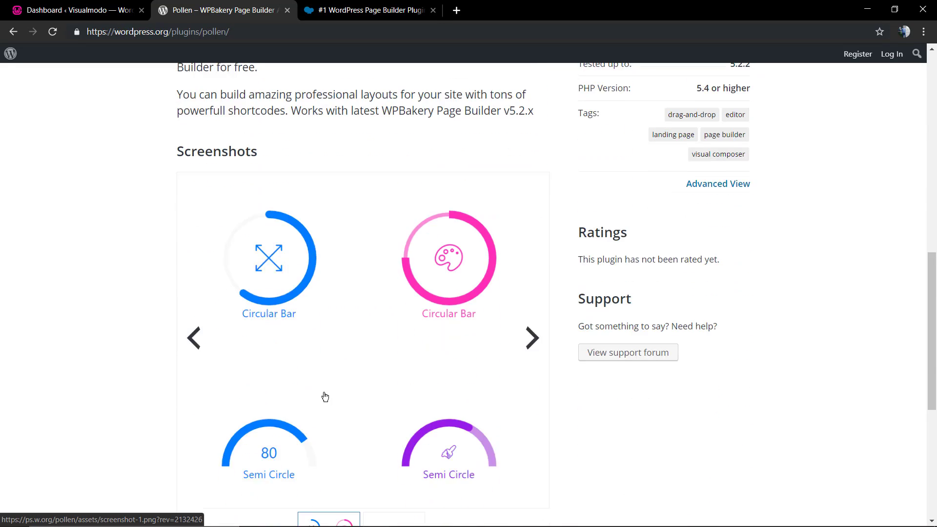
click(413, 442)
scroll(357, 386, up, 7)
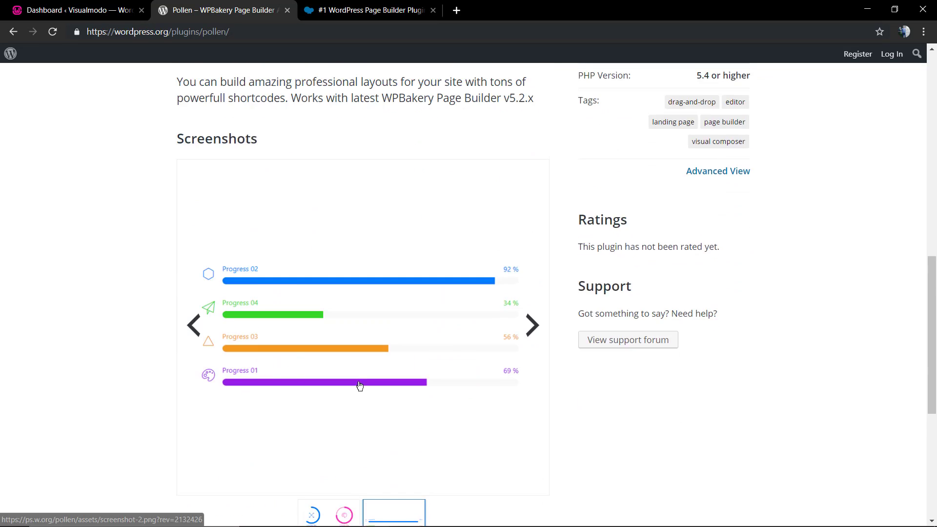
scroll(360, 386, up, 7)
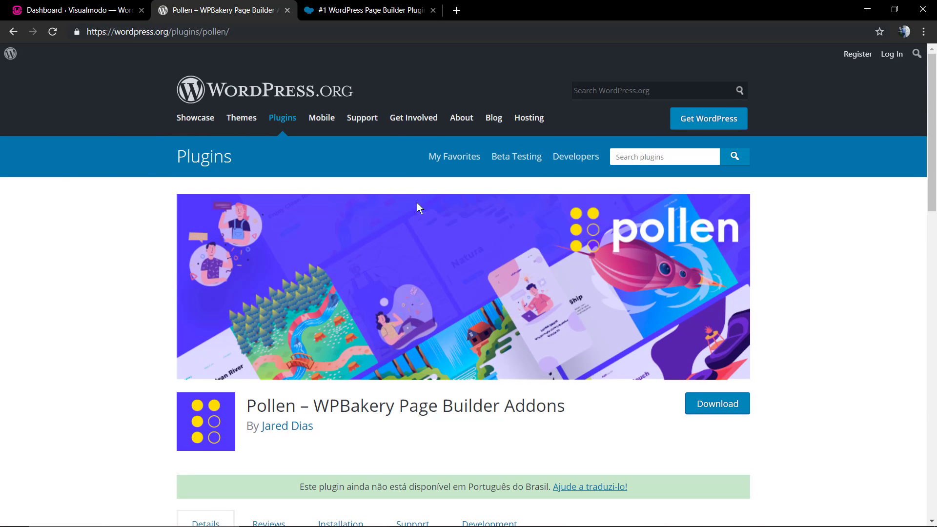
click(368, 11)
Pause the embedded WPBakery video and switch to the Visualmodo admin Dashboard tab
mouse_move(329, 419)
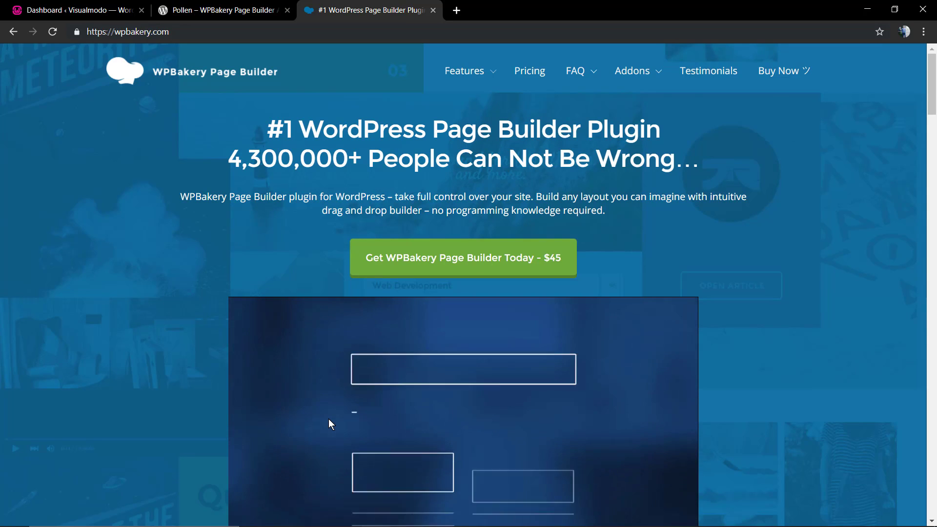
mouse_move(414, 396)
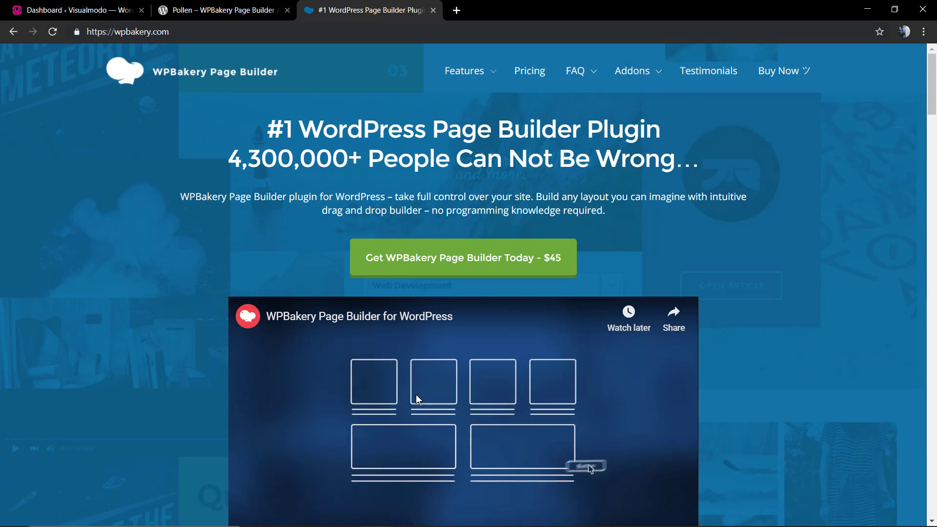
click(415, 395)
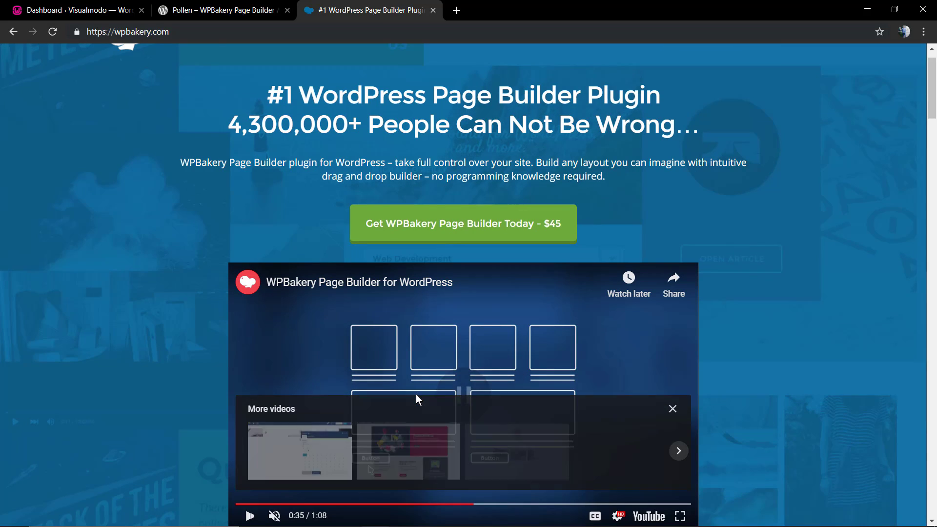
click(57, 6)
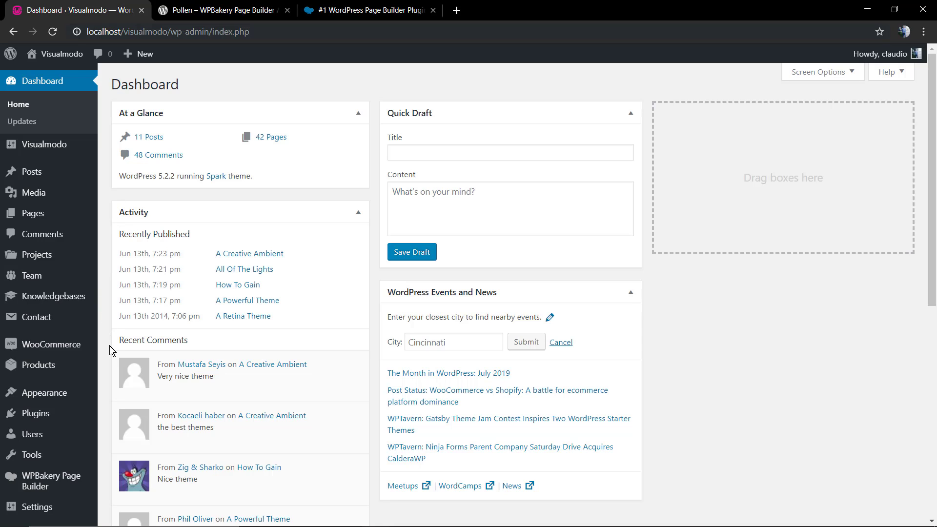
Go to Plugins > Add New and search the plugin directory for 'pollen'
mouse_move(151, 361)
mouse_move(69, 420)
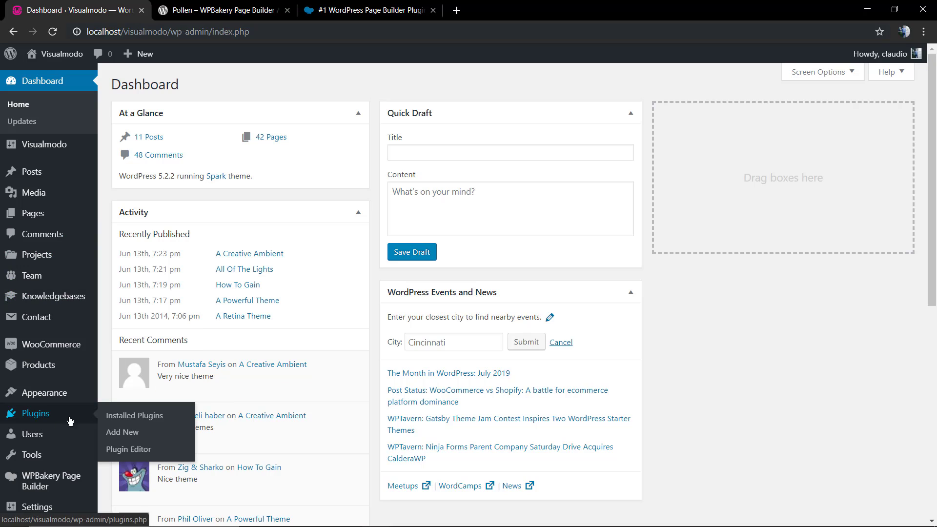
click(121, 432)
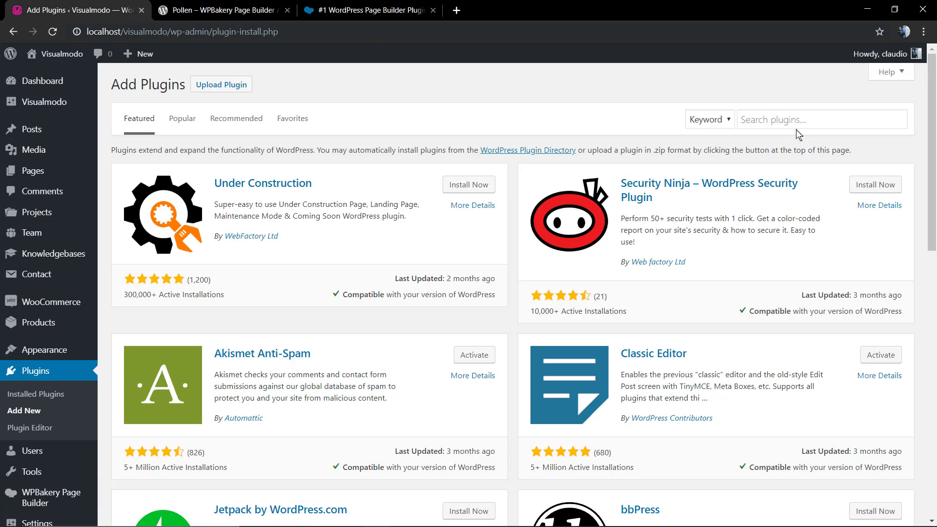
click(793, 125)
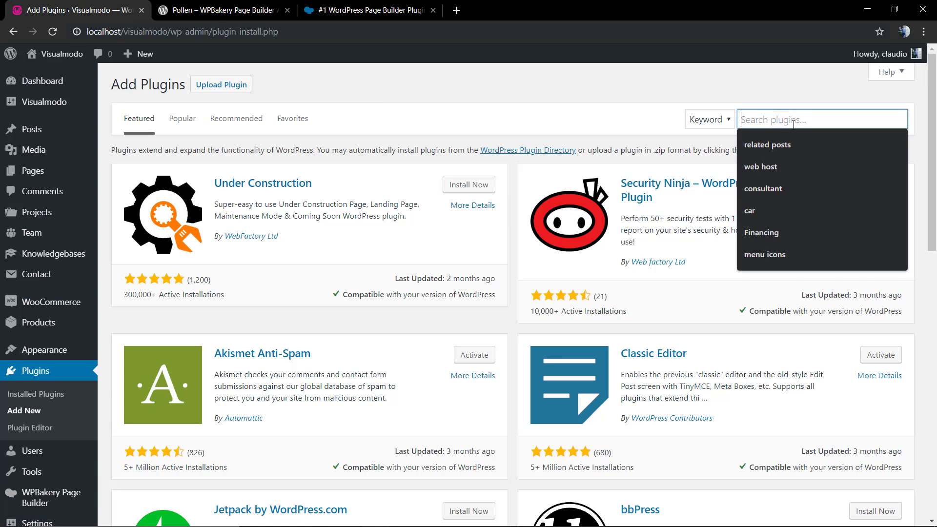
text(polle)
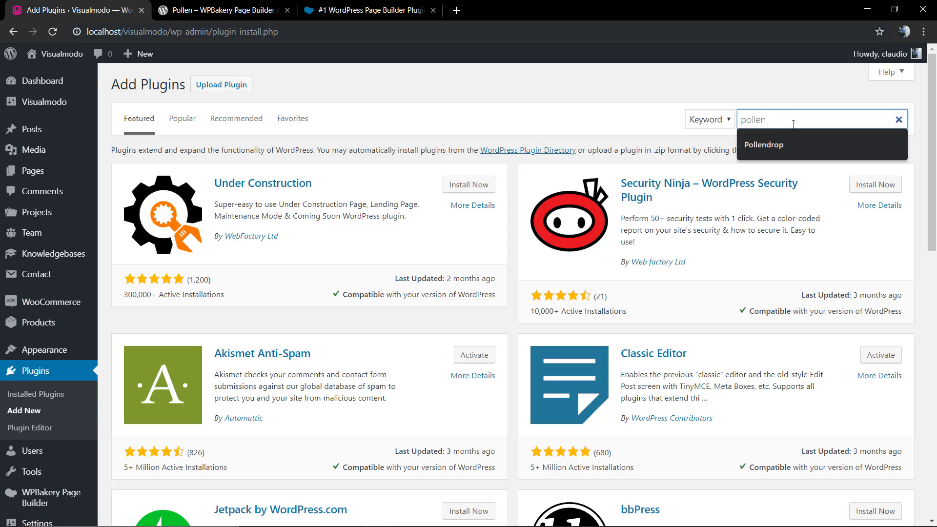
text(n)
key(Return)
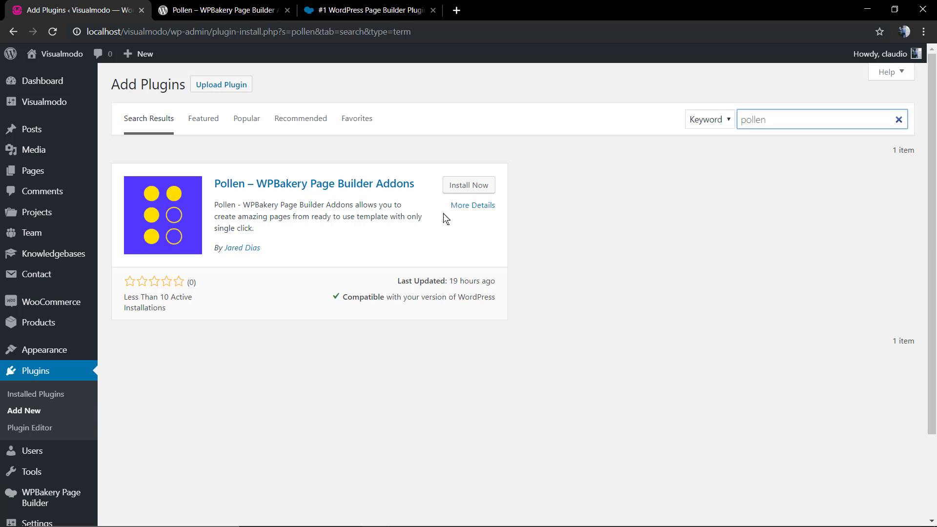
Install the Pollen – WPBakery Page Builder Addons plugin from the results, then activate it
click(462, 185)
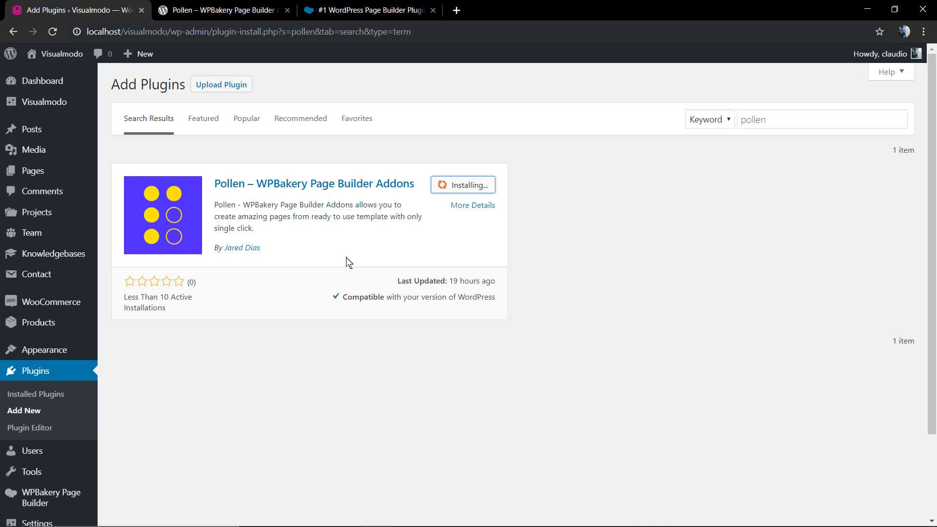
click(326, 13)
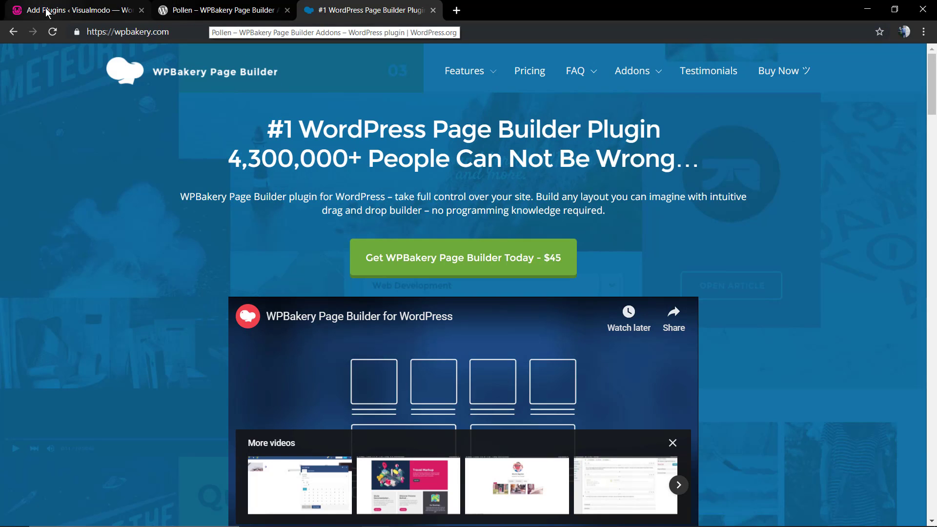
click(78, 10)
click(467, 184)
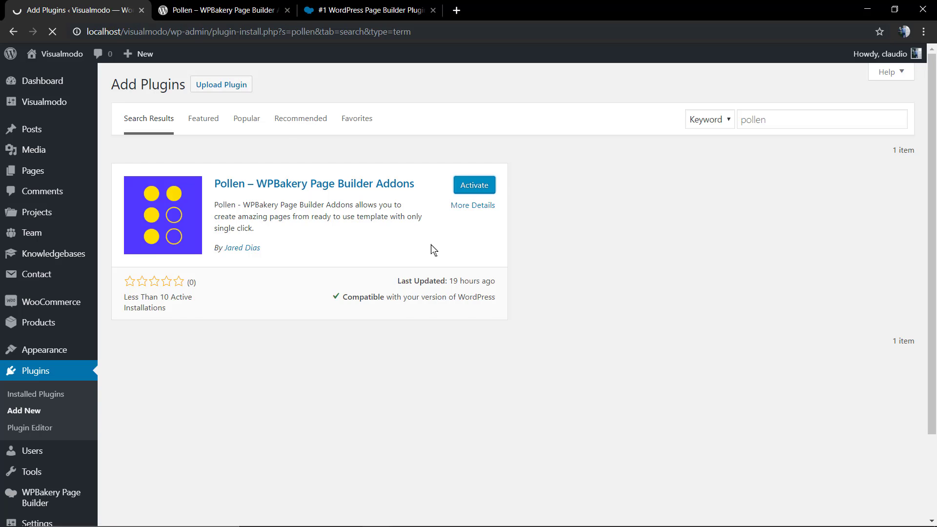
Verify Pollen is active in Installed Plugins, then open its Welcome to Pollen 1.0.0 page
scroll(283, 332, down, 10)
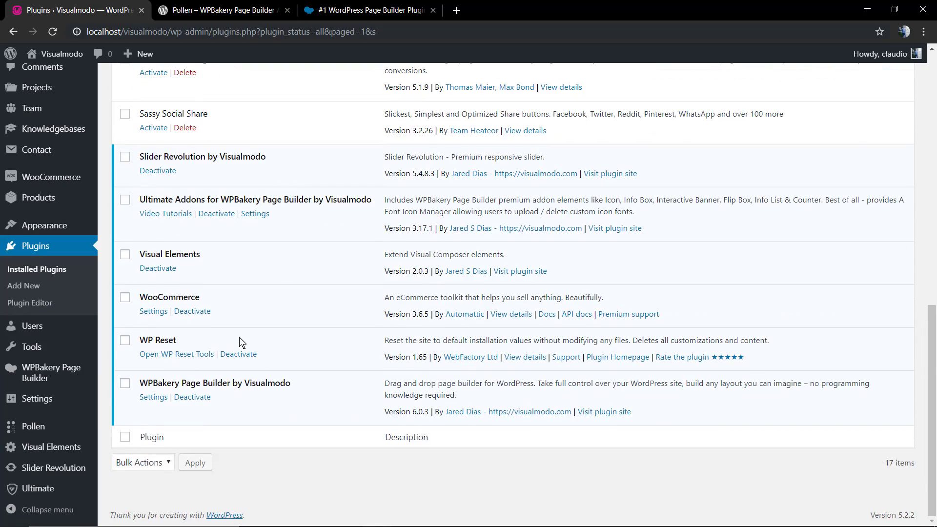
scroll(240, 341, up, 5)
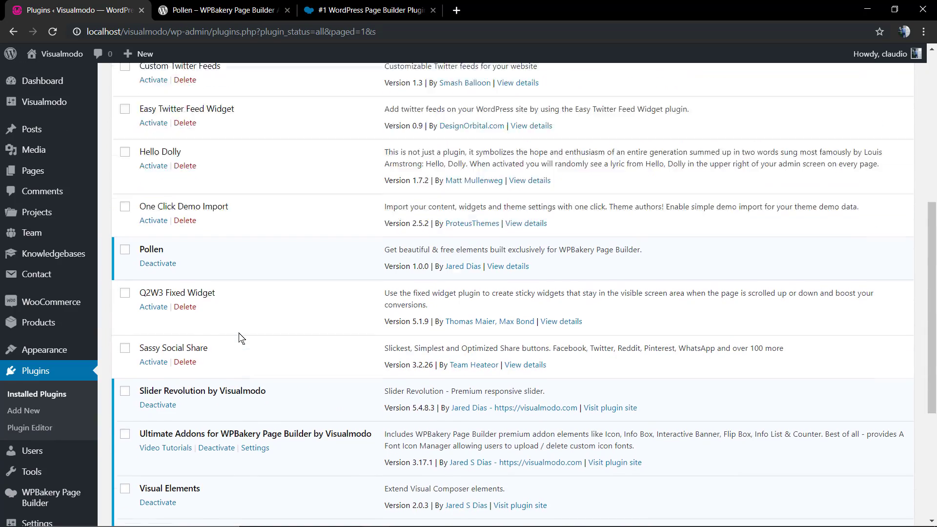
scroll(241, 338, up, 2)
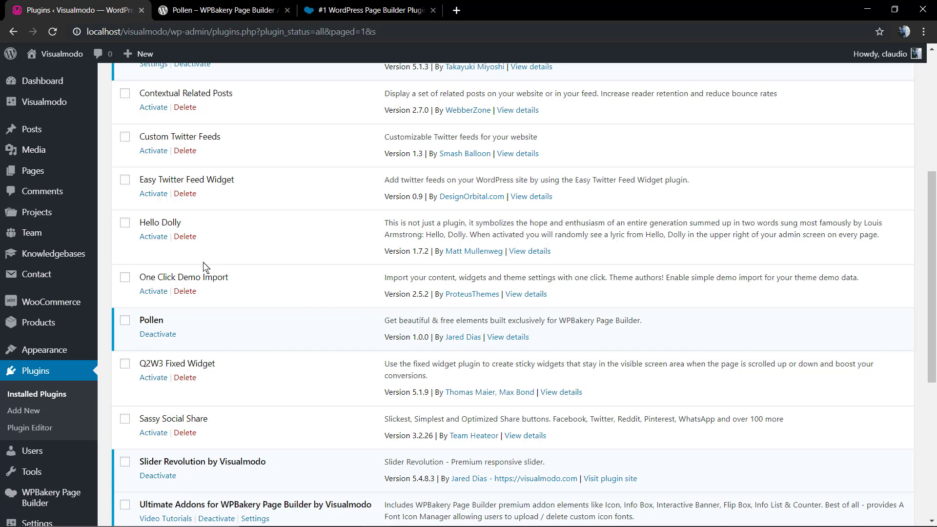
scroll(205, 268, up, 2)
scroll(205, 270, down, 4)
scroll(234, 359, down, 2)
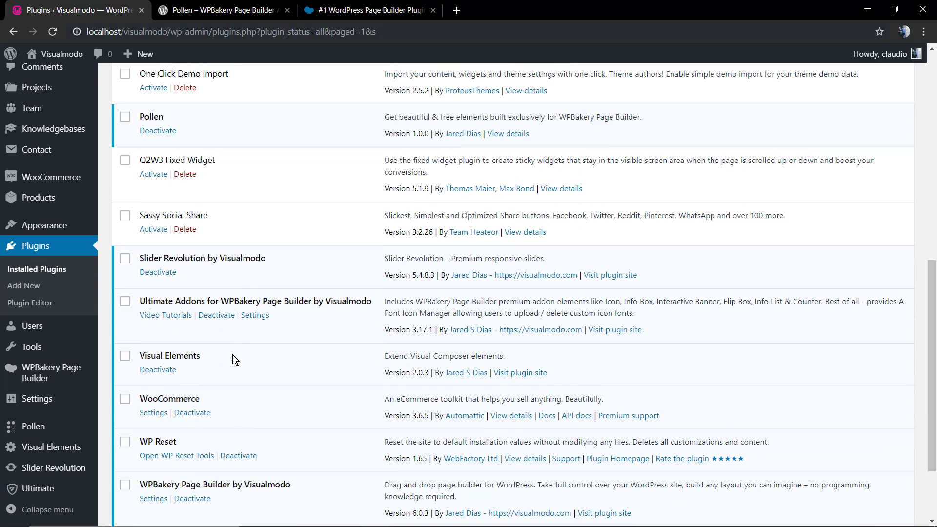
scroll(142, 341, down, 2)
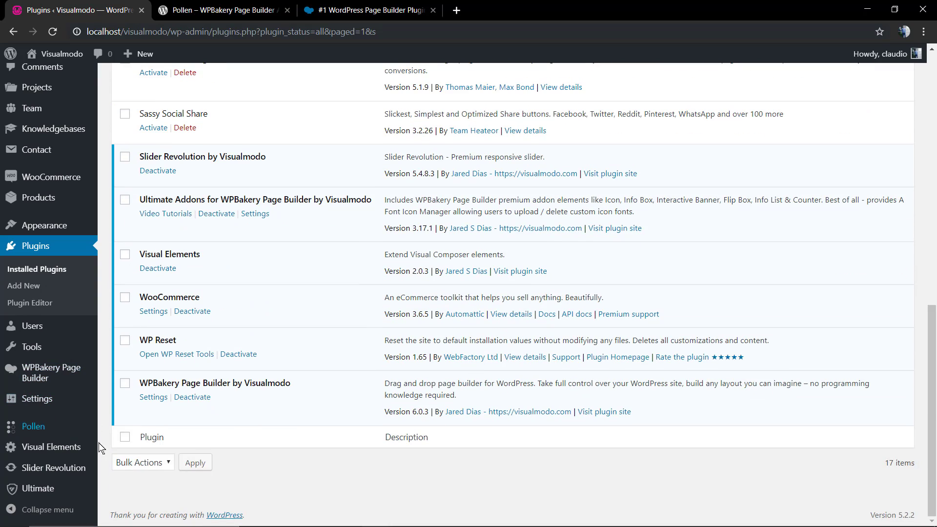
click(42, 428)
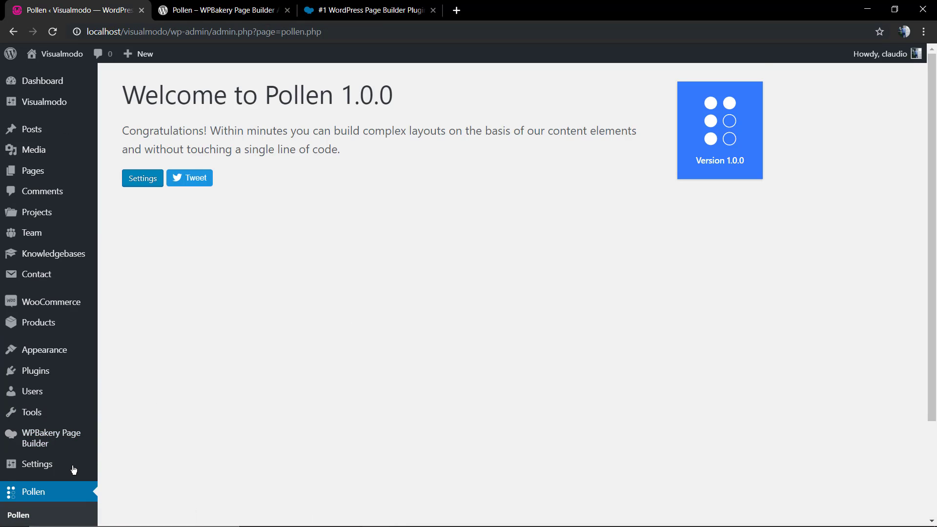
Review Pollen's Settings sections: Elements switches, Custom Code and Colors
scroll(74, 470, down, 2)
click(27, 430)
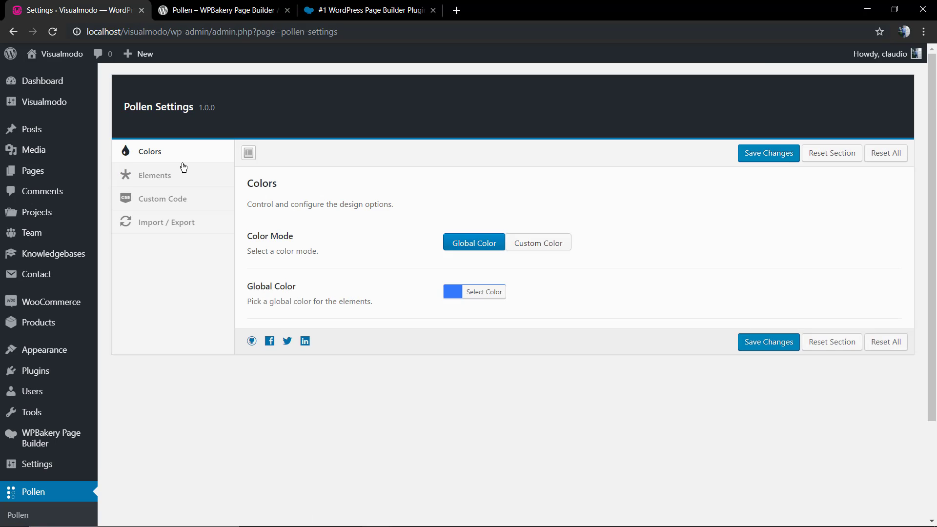
click(180, 175)
click(184, 197)
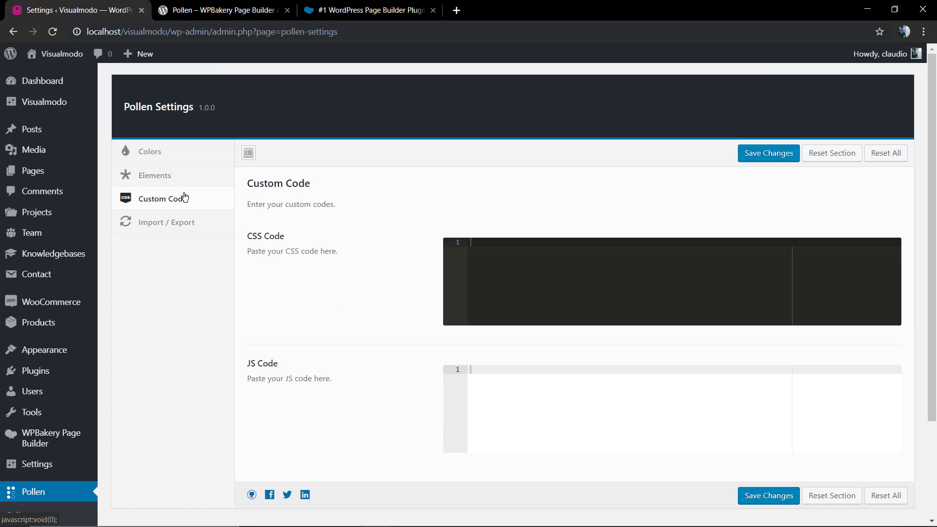
click(180, 179)
scroll(250, 323, down, 4)
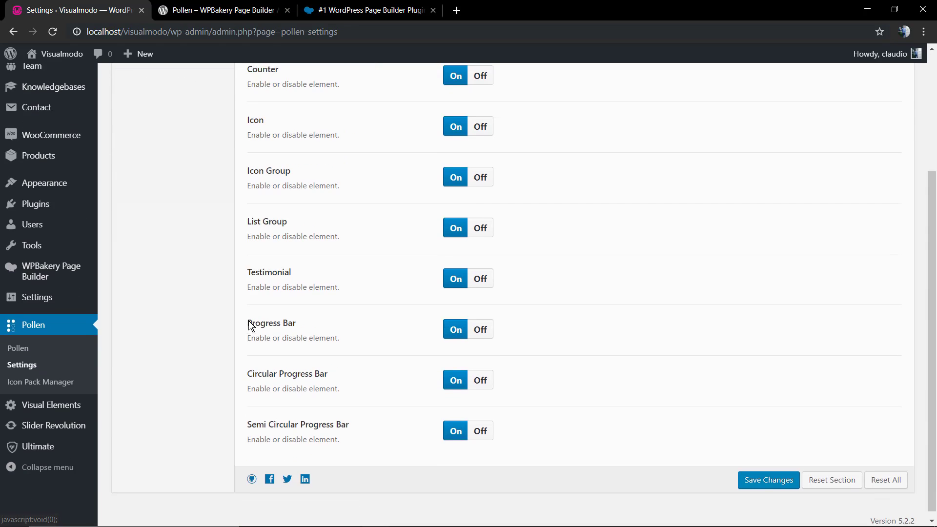
scroll(163, 208, up, 4)
click(176, 207)
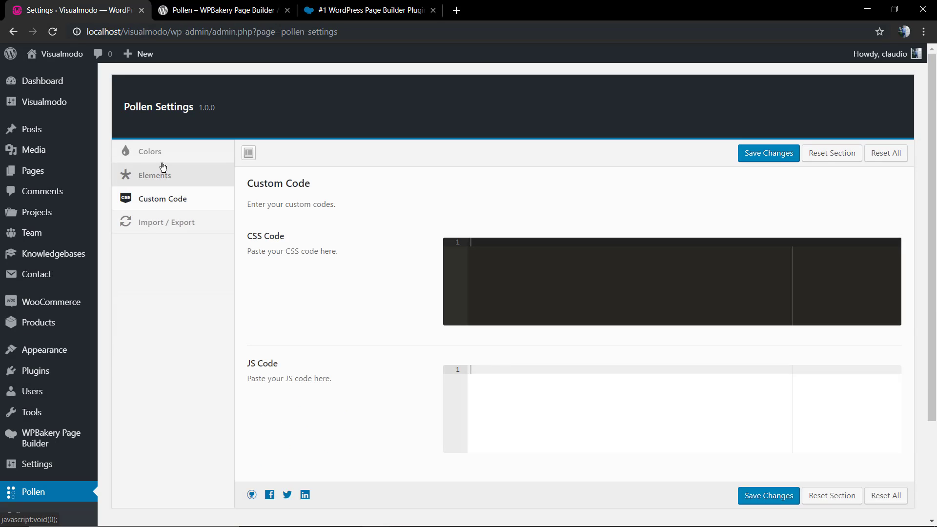
click(161, 153)
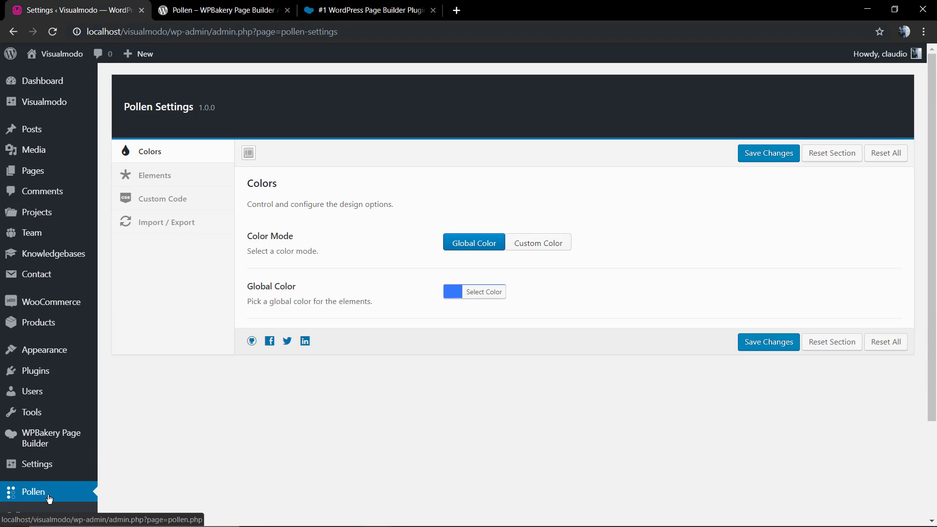
Look over Pollen's empty Icon Pack Manager, then go back to the Installed Plugins list
scroll(110, 471, down, 2)
click(45, 445)
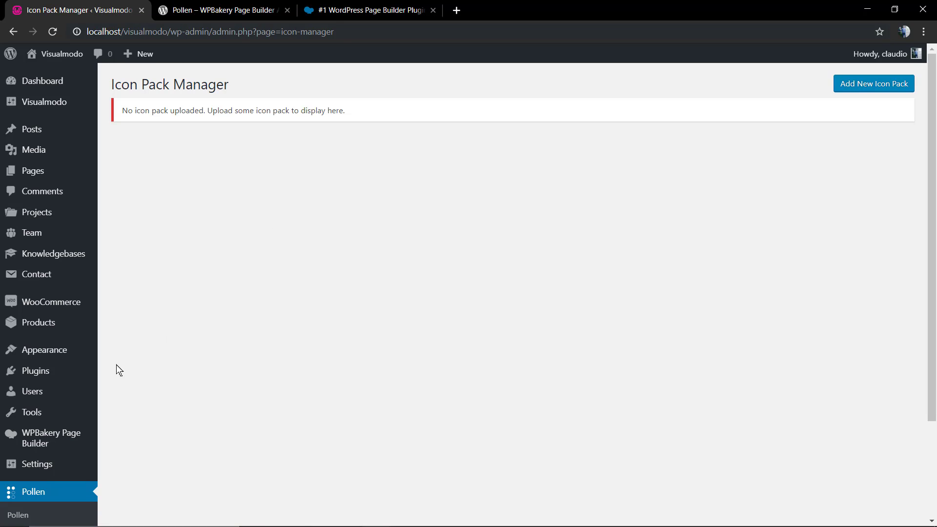
scroll(119, 392, down, 2)
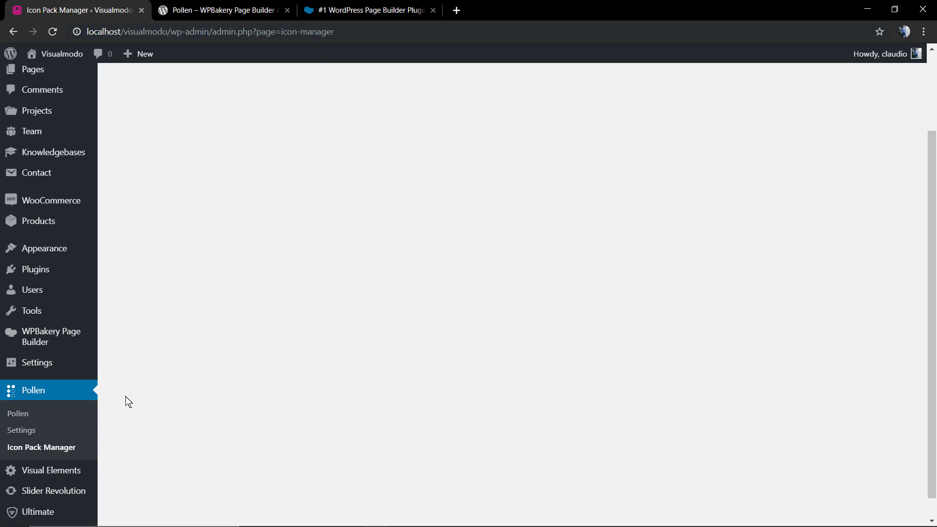
scroll(125, 402, up, 2)
scroll(125, 408, down, 2)
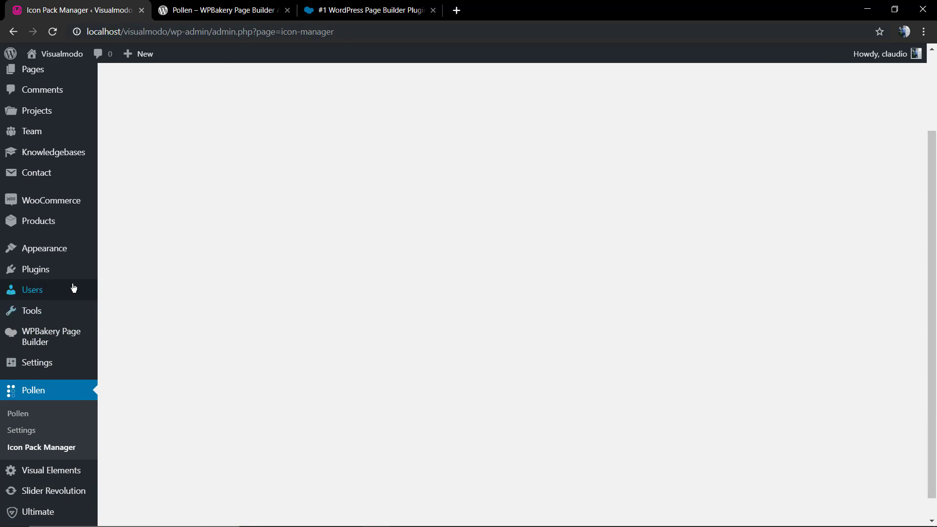
click(59, 269)
Deactivate the Pollen plugin in the Installed Plugins list
scroll(312, 295, down, 2)
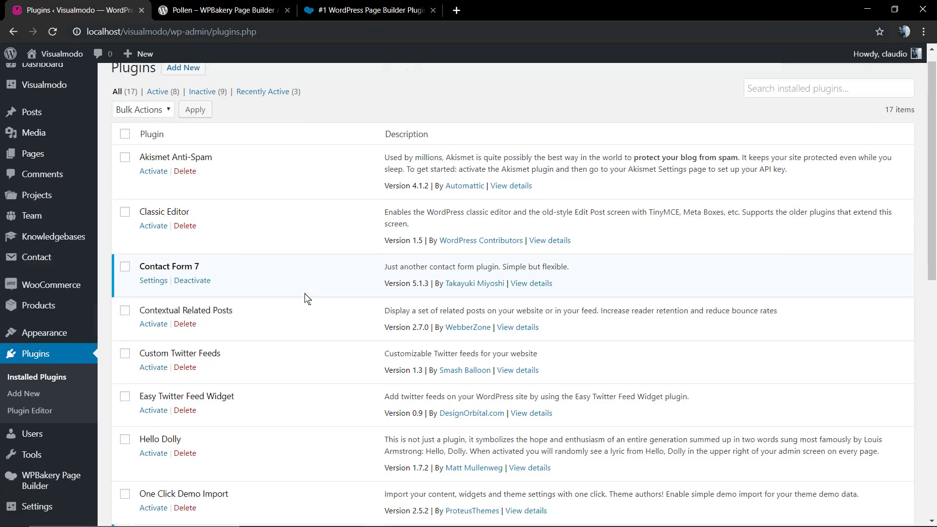
scroll(306, 298, down, 5)
click(157, 263)
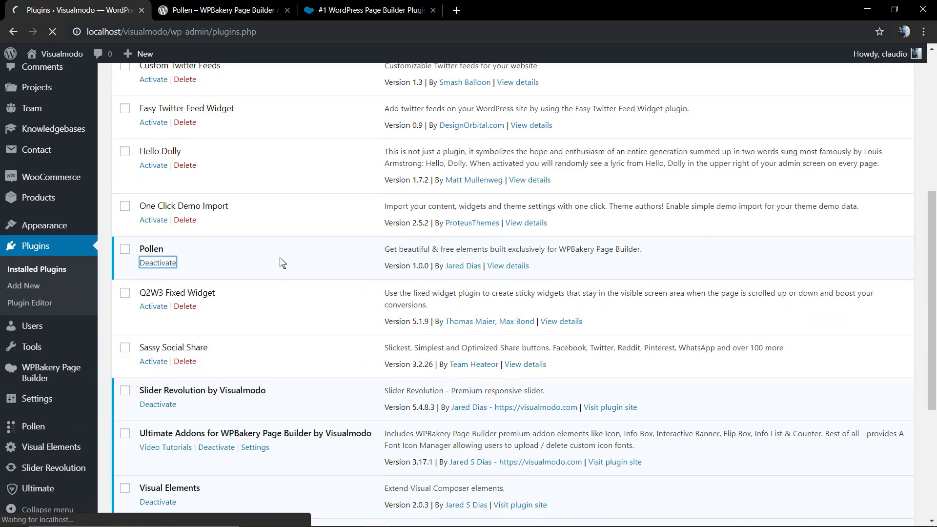
Delete the deactivated Pollen plugin, confirm, and reload the list showing 16 plugins
scroll(272, 274, down, 6)
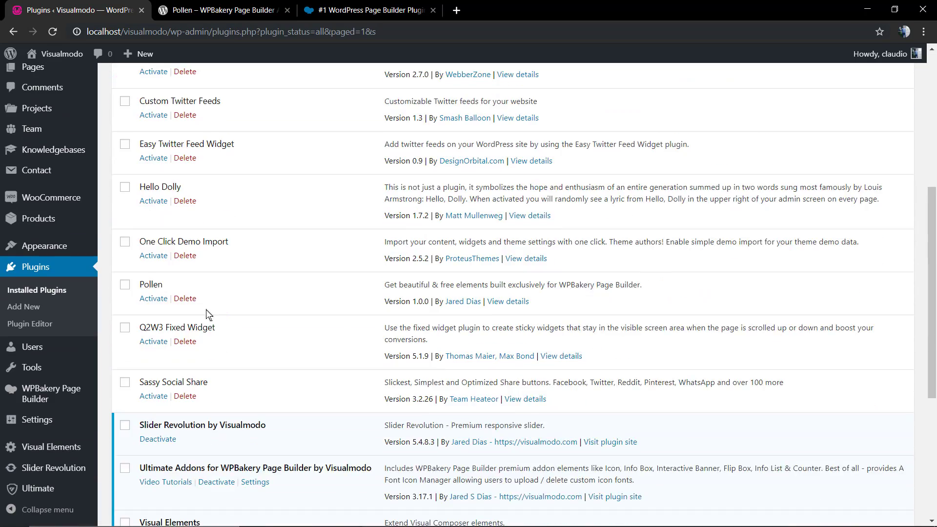
scroll(206, 314, down, 4)
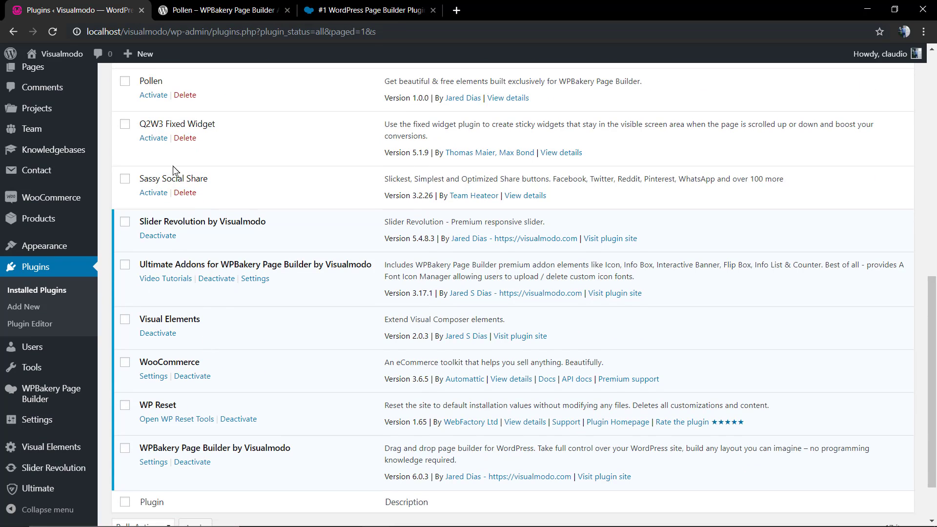
click(178, 96)
click(526, 99)
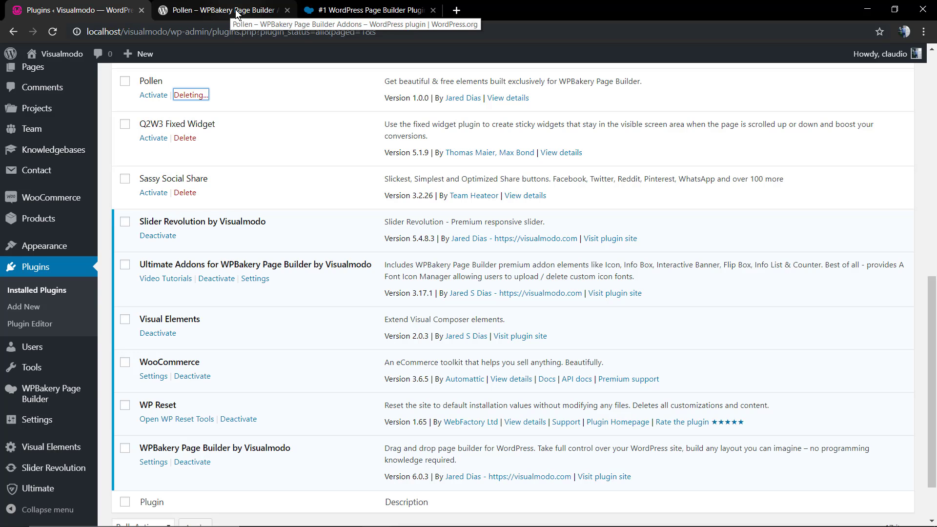
scroll(230, 198, up, 2)
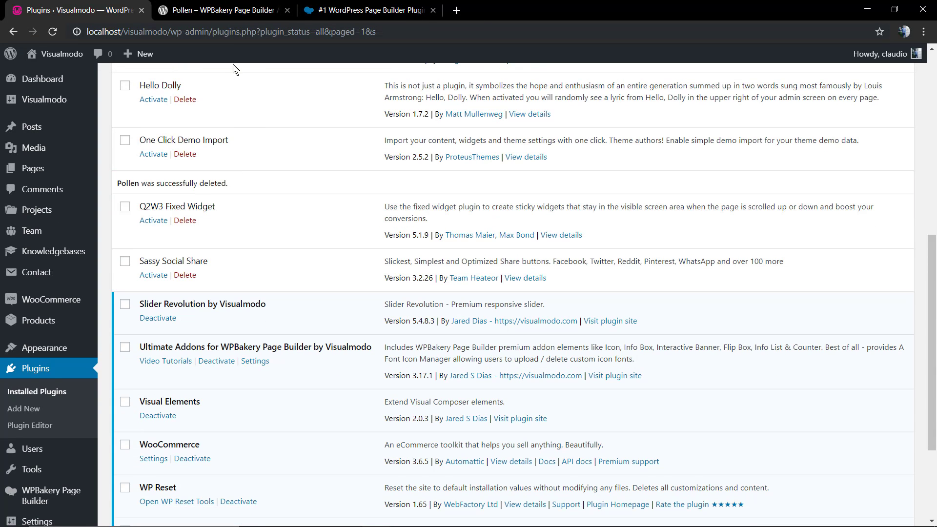
click(63, 371)
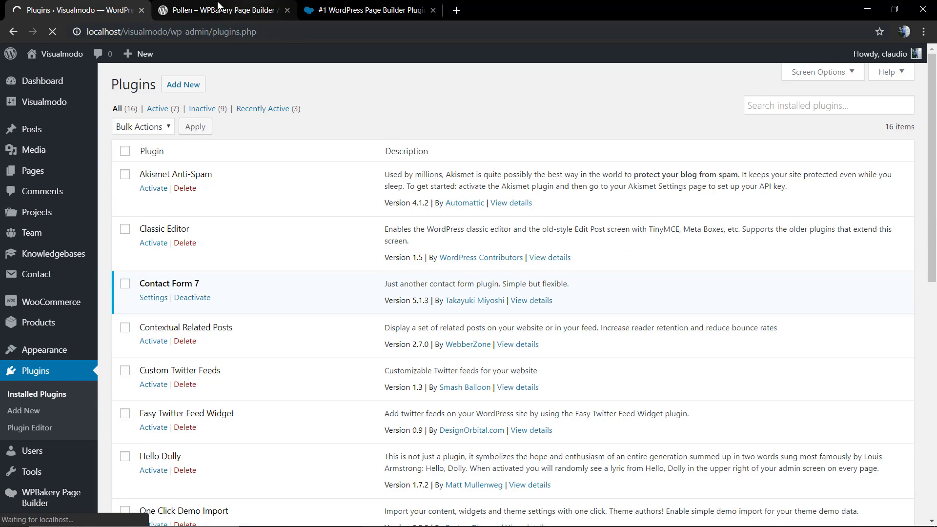
Download pollen.zip (1,275 KB) from Pollen's wordpress.org page and dismiss the download bar
click(218, 9)
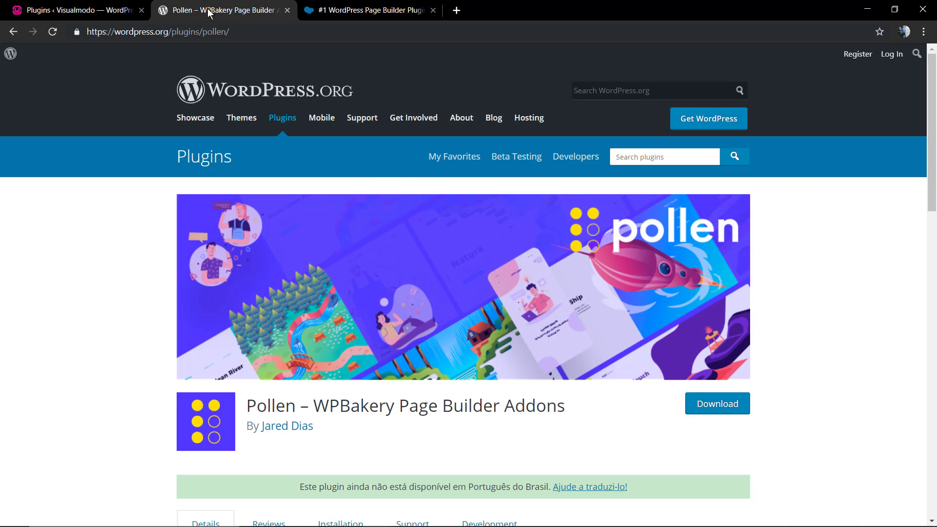
click(740, 404)
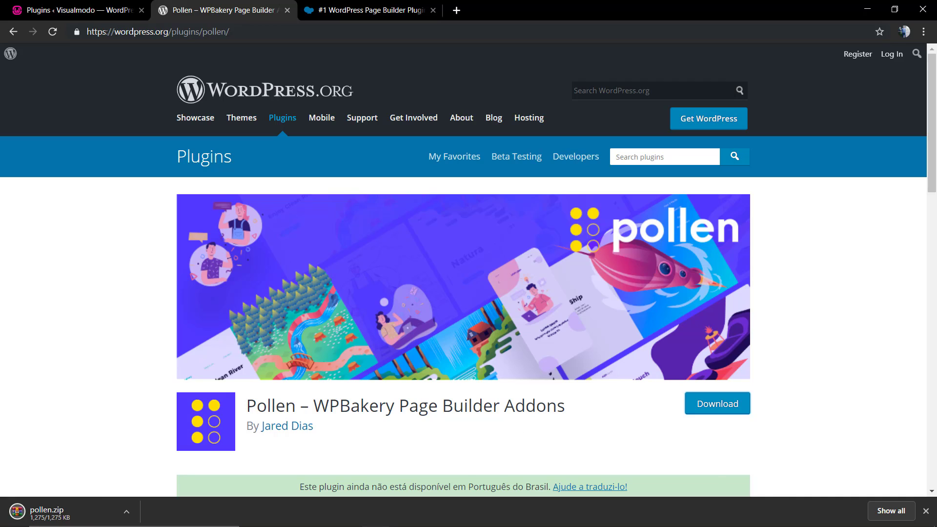
click(925, 510)
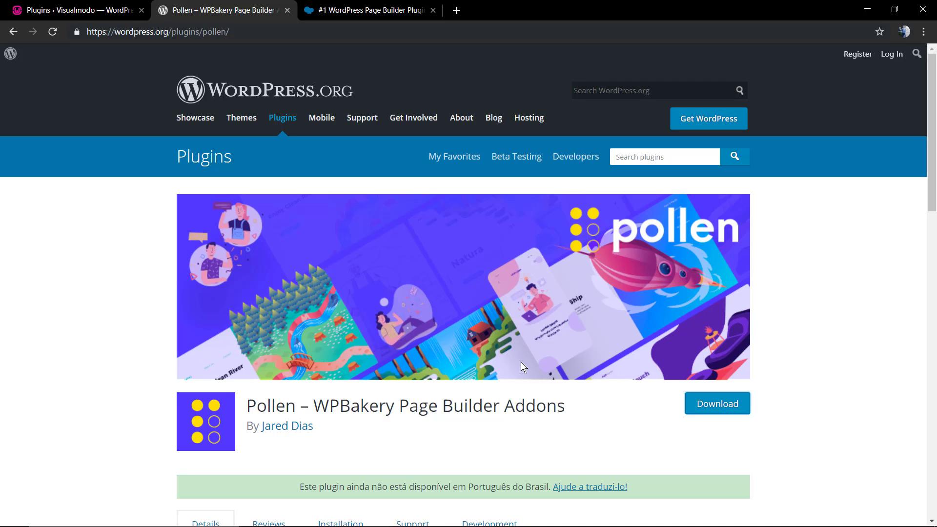
Open the Upload Plugin form under Plugins > Add New and browse to the Downloads folder
click(75, 10)
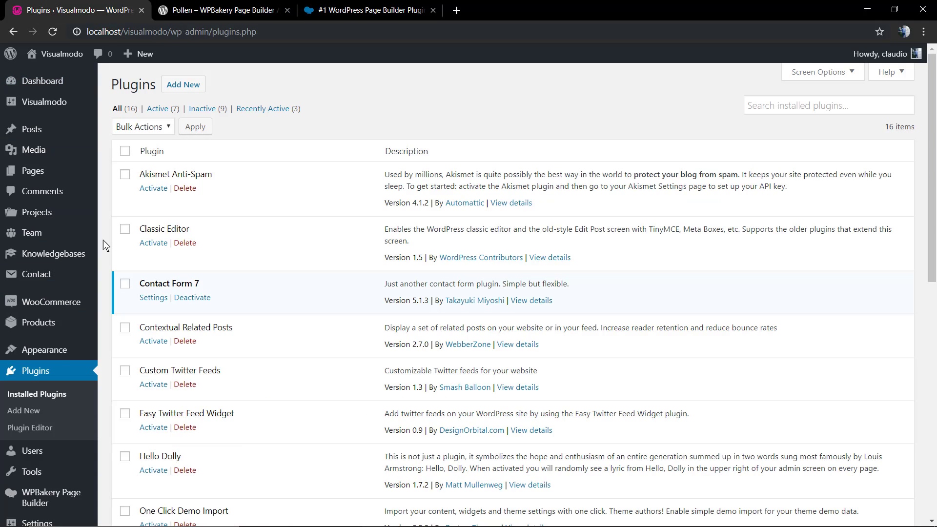
click(43, 414)
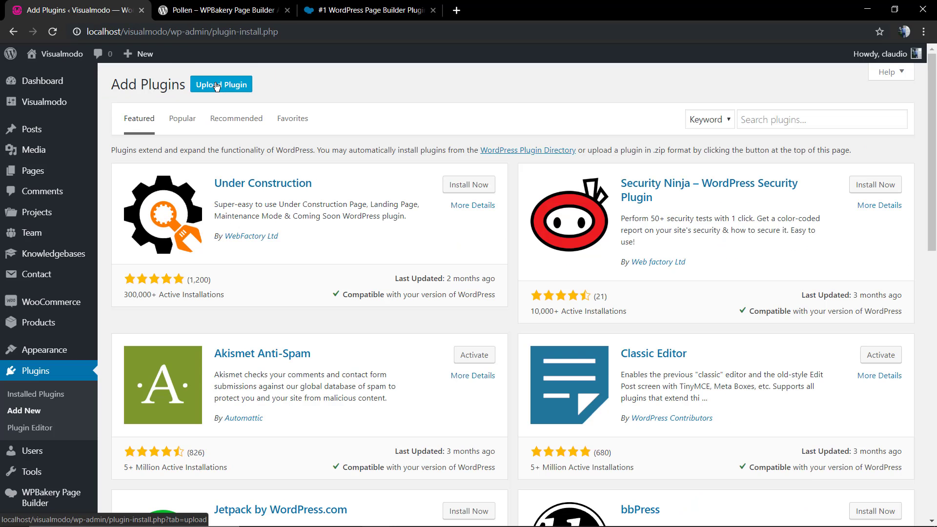
click(217, 86)
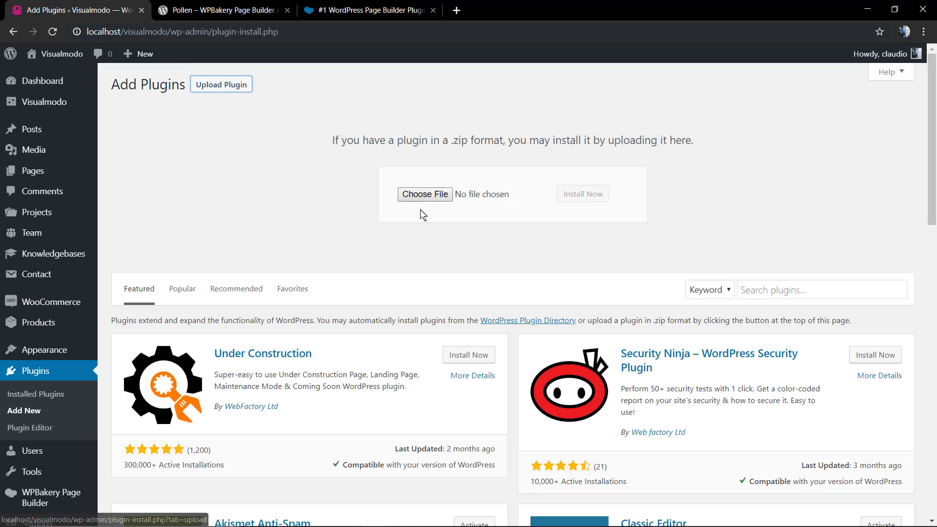
click(421, 198)
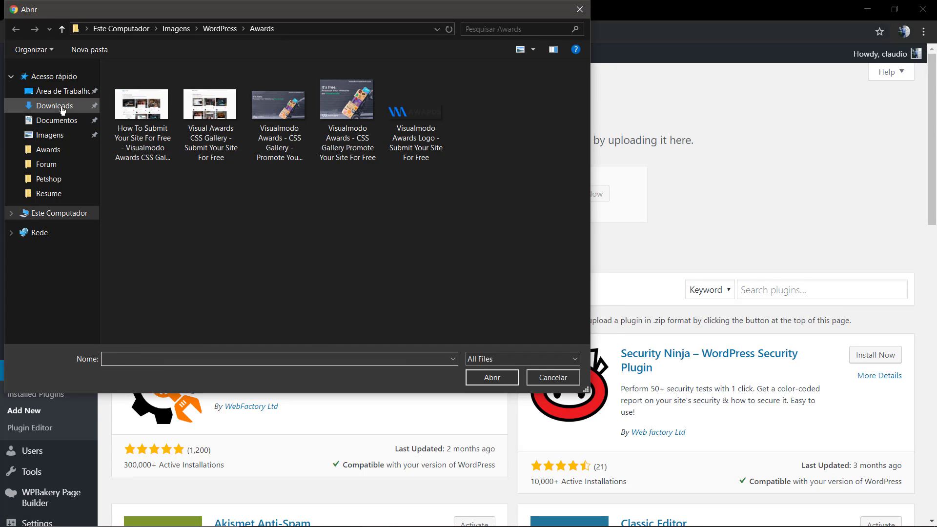
click(62, 108)
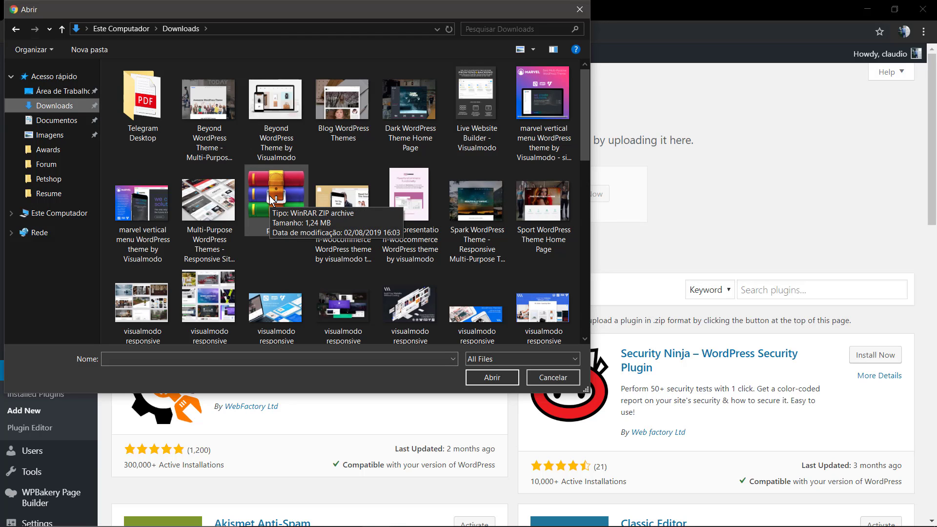
Choose pollen.zip in the upload form and start installing the Pollen plugin
double_click(270, 195)
click(582, 194)
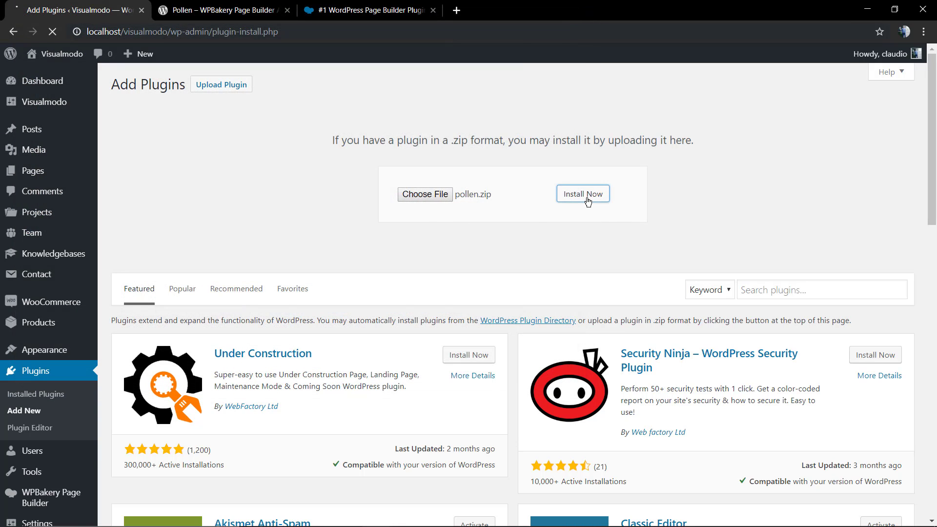